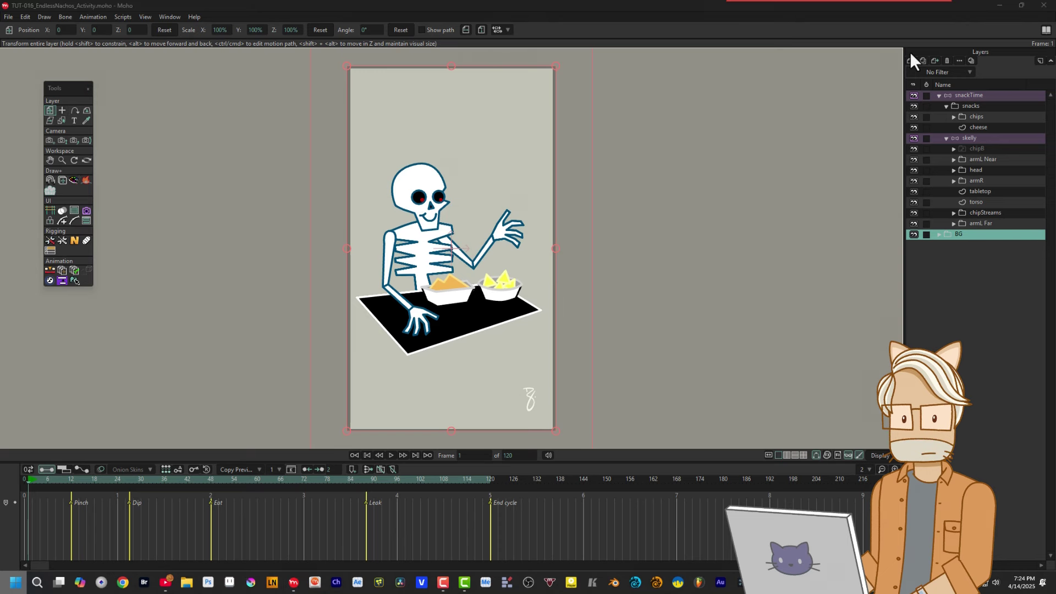
- Close the open skeleton animation project and create a new blank project
{"action": "left_click", "coordinate": [10, 14]}
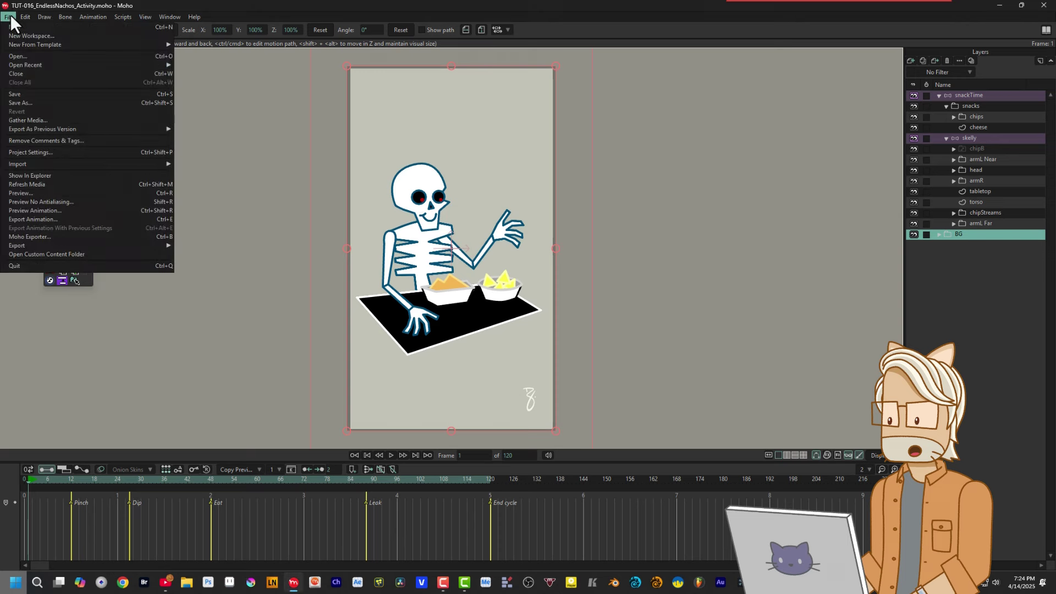
{"action": "left_click", "coordinate": [21, 72]}
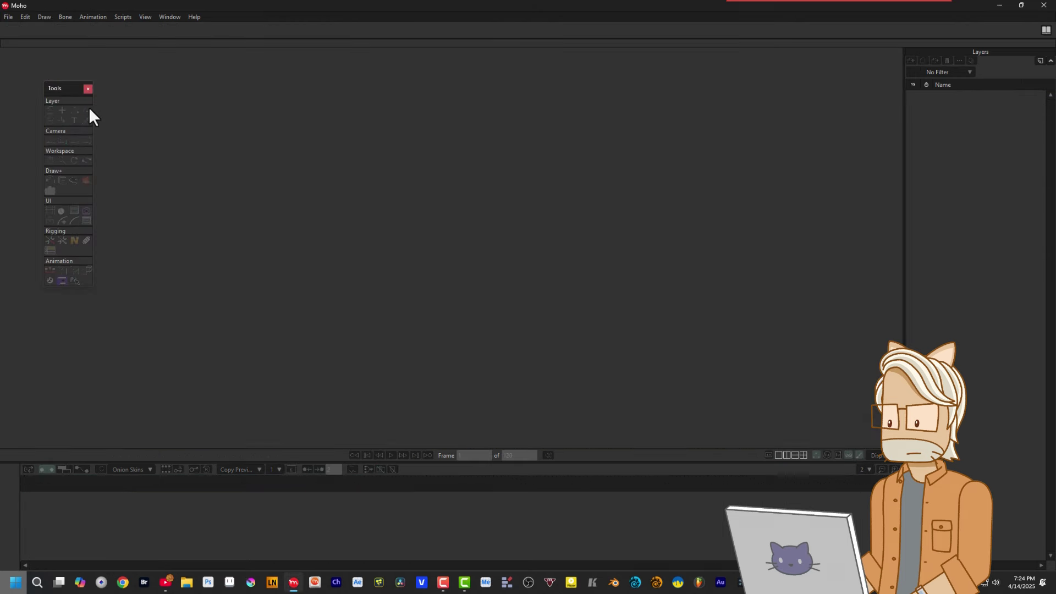
{"action": "left_click", "coordinate": [9, 16]}
{"action": "left_click", "coordinate": [18, 29]}
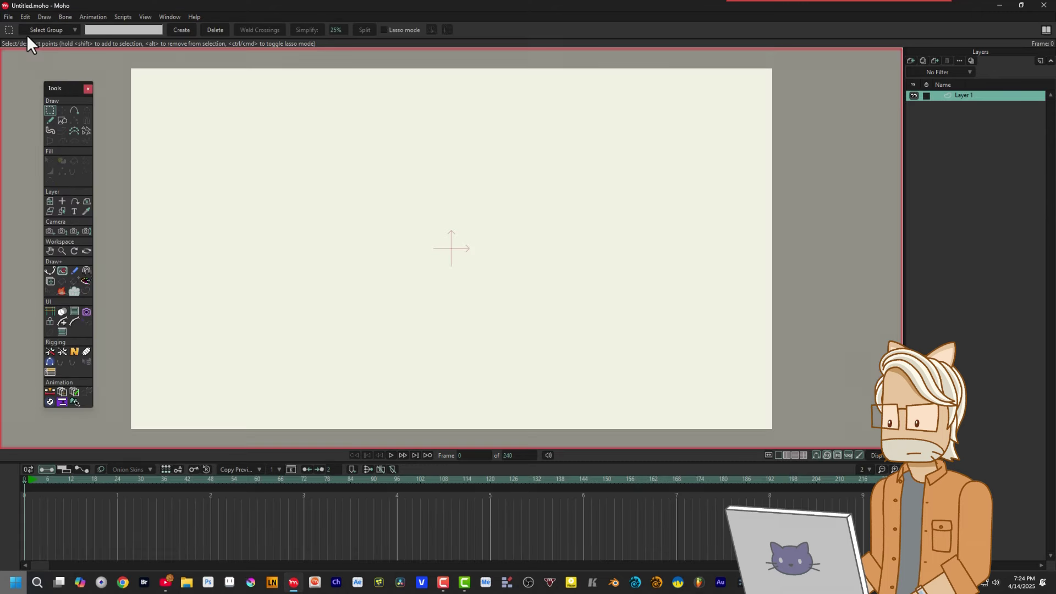
- In the project settings, disable constrained proportions and set the dimensions to 1080 px wide by 1920 px high
{"action": "left_click", "coordinate": [9, 16]}
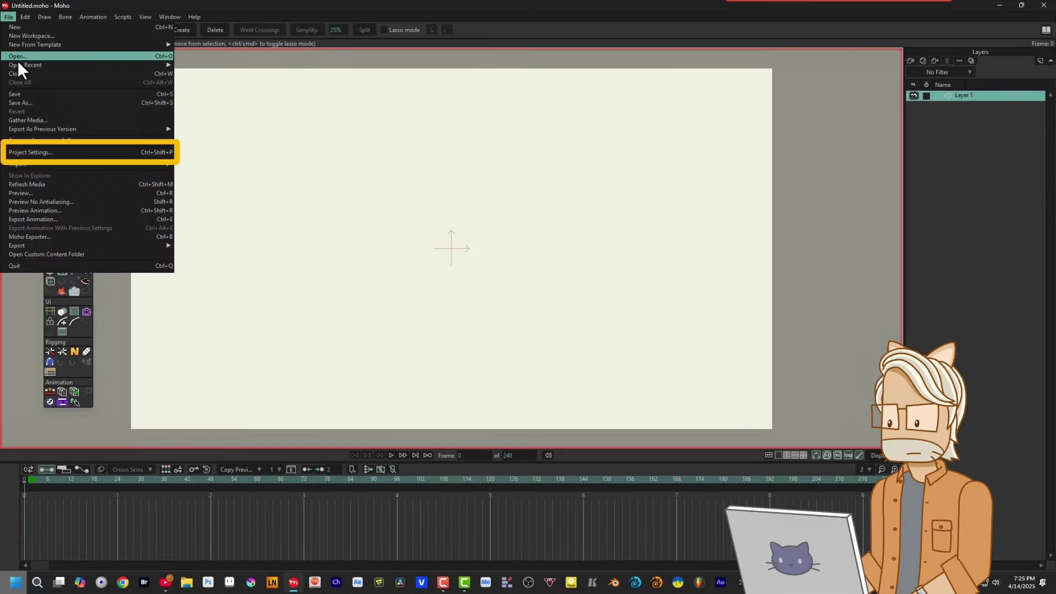
{"action": "left_click", "coordinate": [30, 153]}
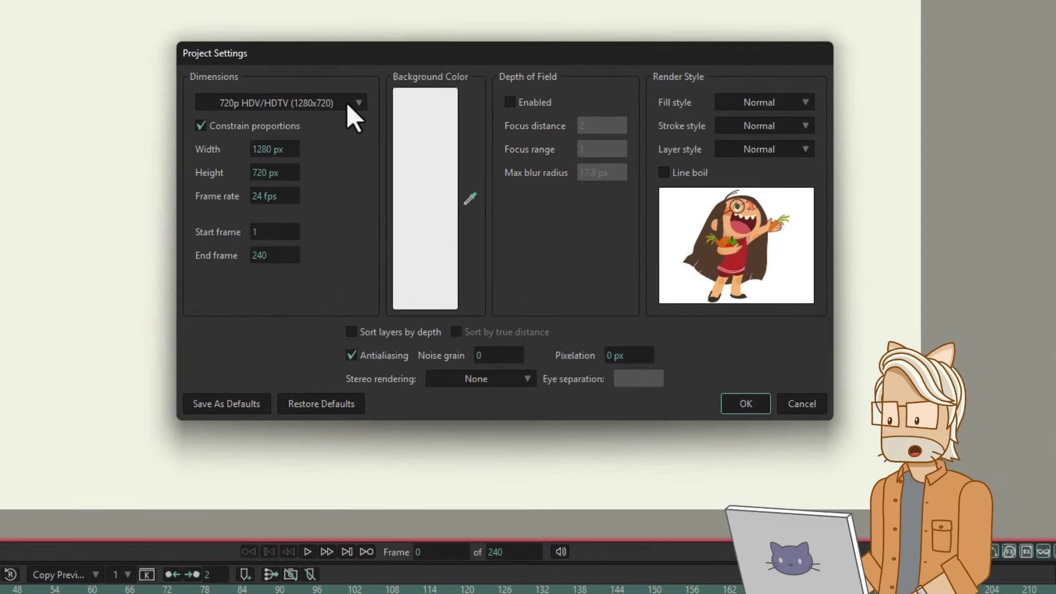
{"action": "left_click", "coordinate": [416, 176]}
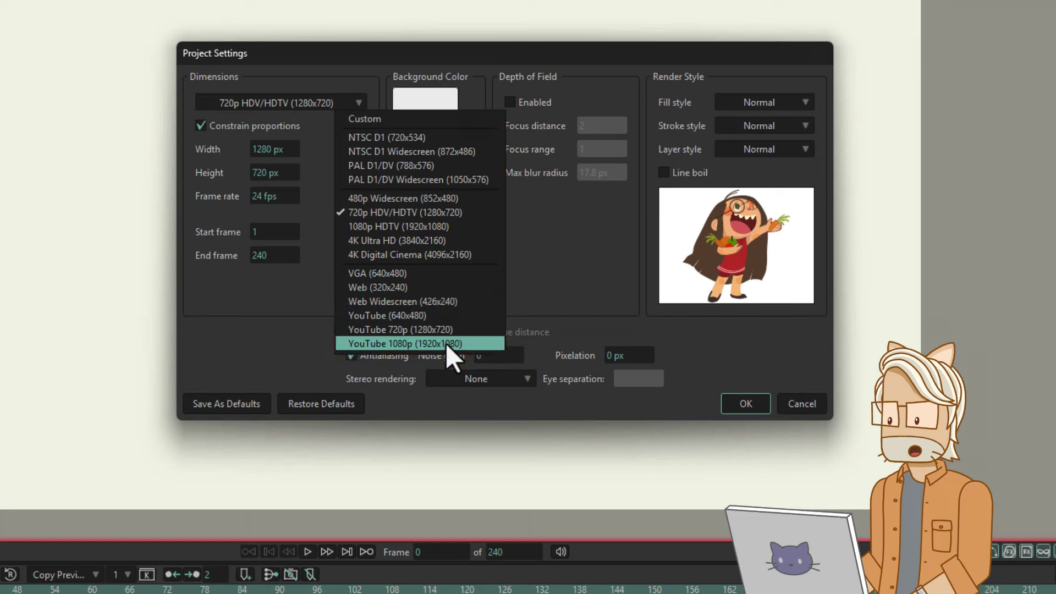
{"action": "left_click", "coordinate": [514, 339]}
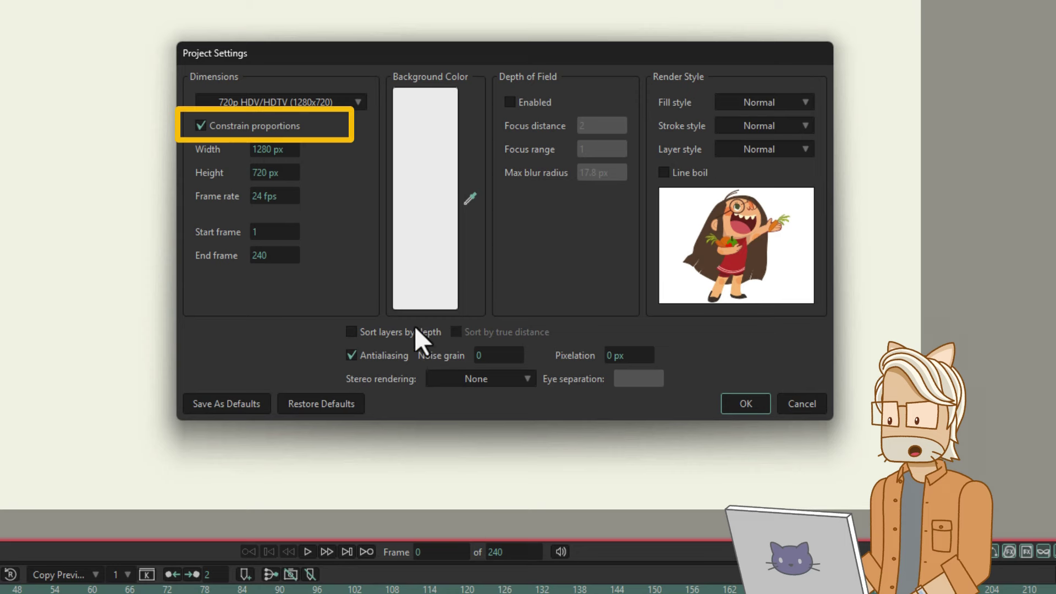
{"action": "left_click", "coordinate": [291, 149]}
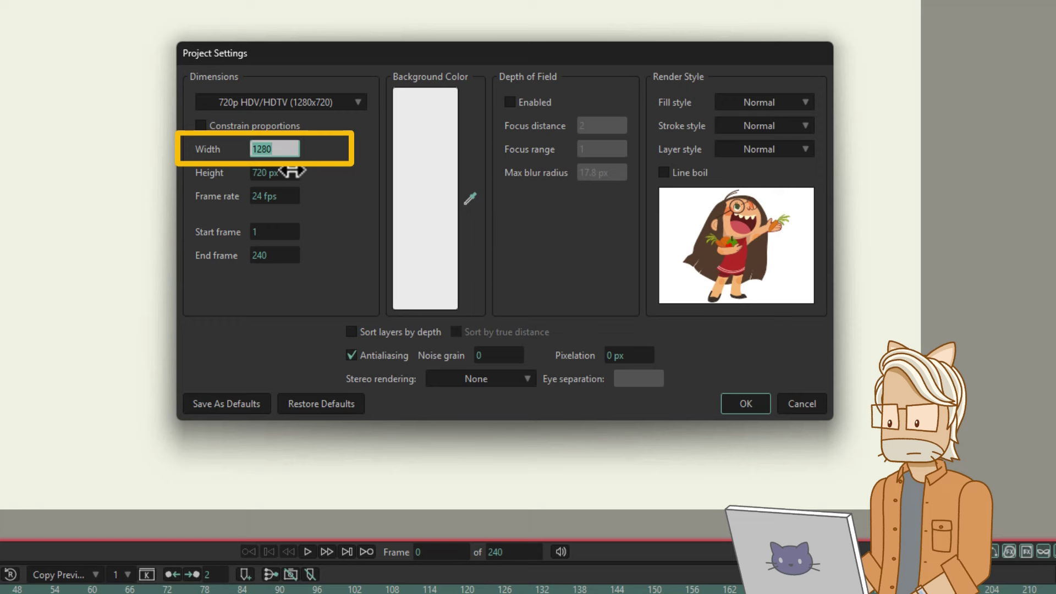
{"action": "type", "text": "1080"}
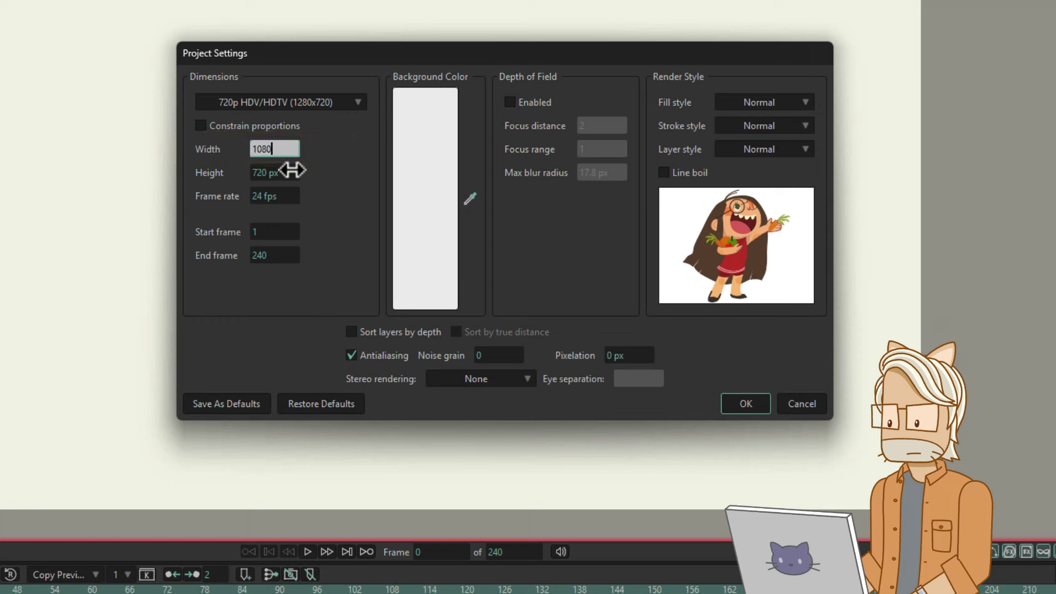
{"action": "left_click", "coordinate": [287, 175]}
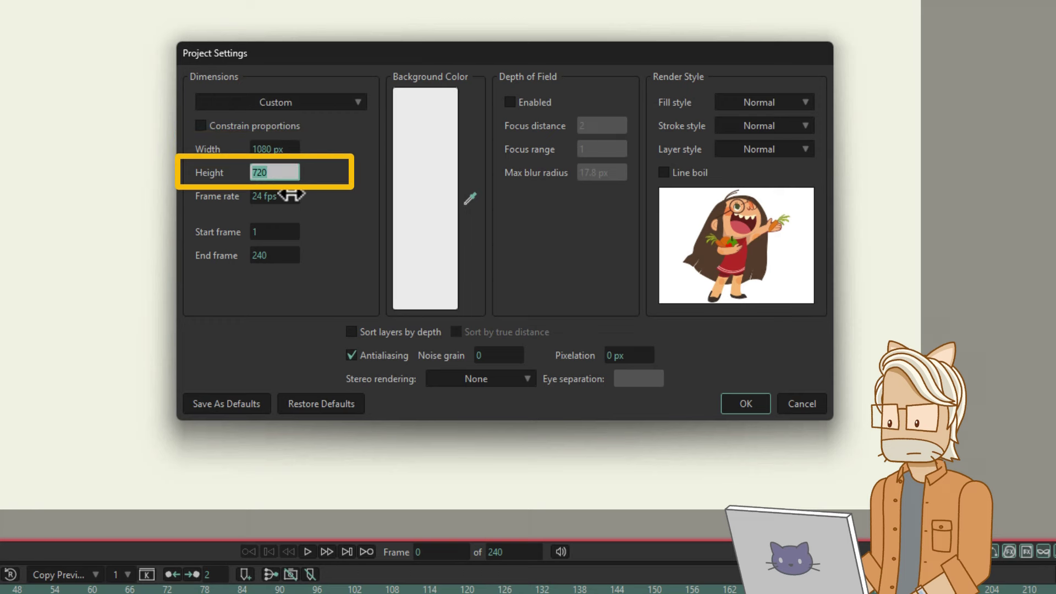
{"action": "type", "text": "1920"}
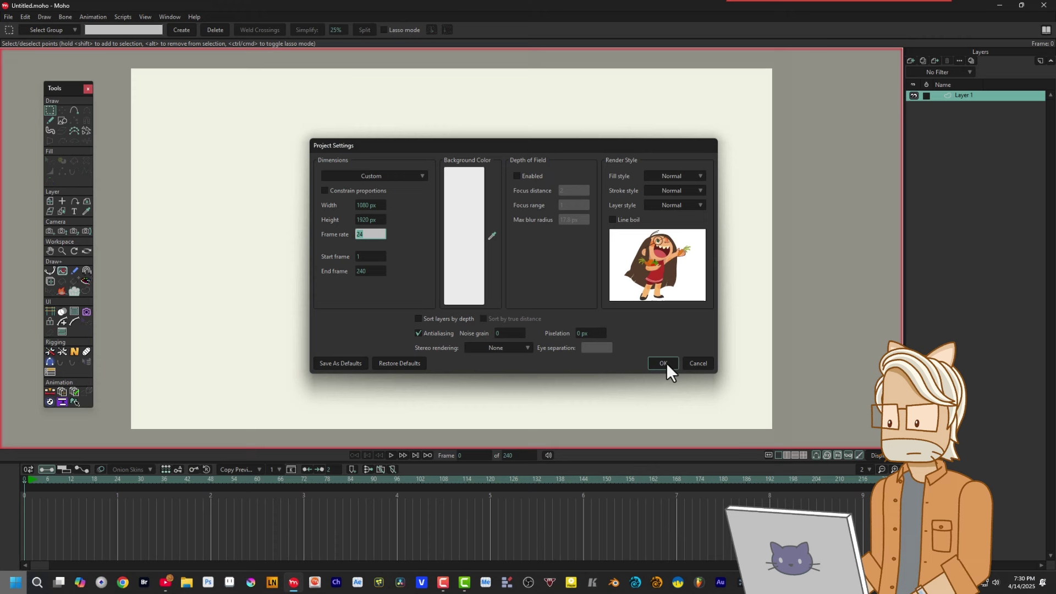
{"action": "left_click", "coordinate": [745, 404]}
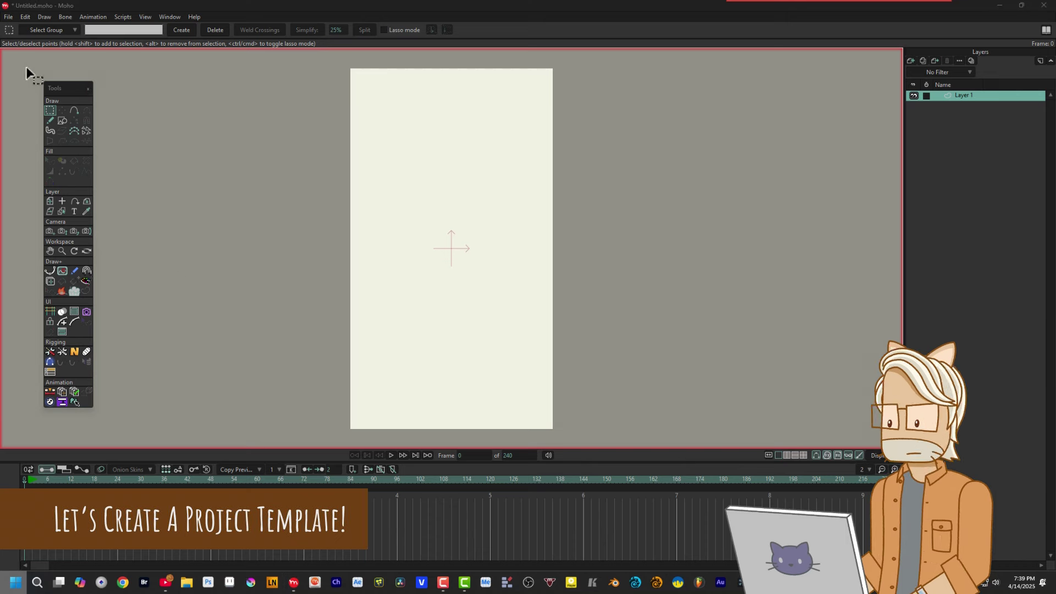
- Check where the custom content folder is configured in the general preferences
{"action": "left_click", "coordinate": [8, 16]}
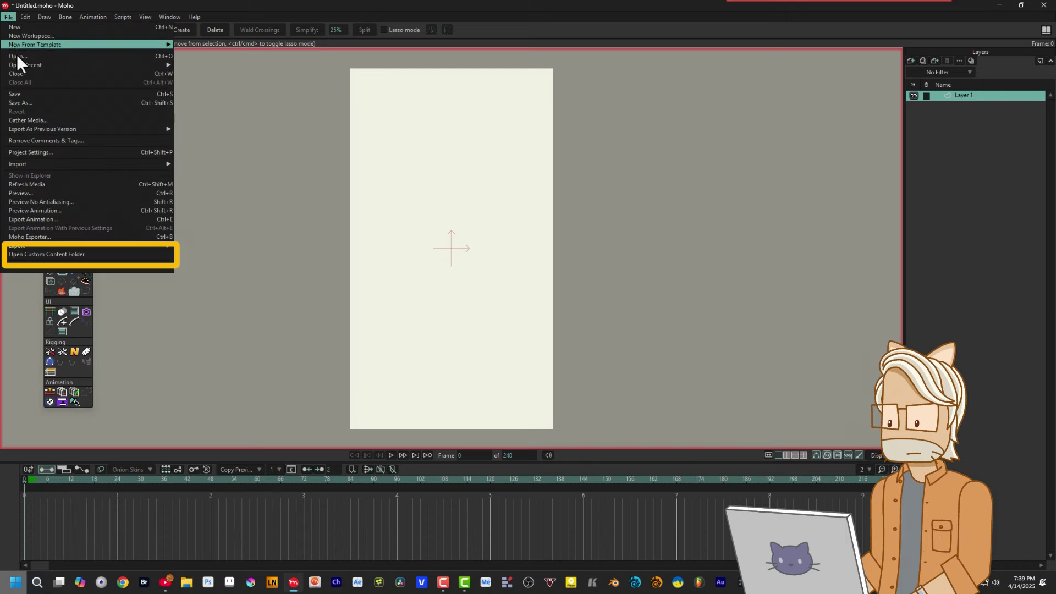
{"action": "left_click", "coordinate": [45, 254]}
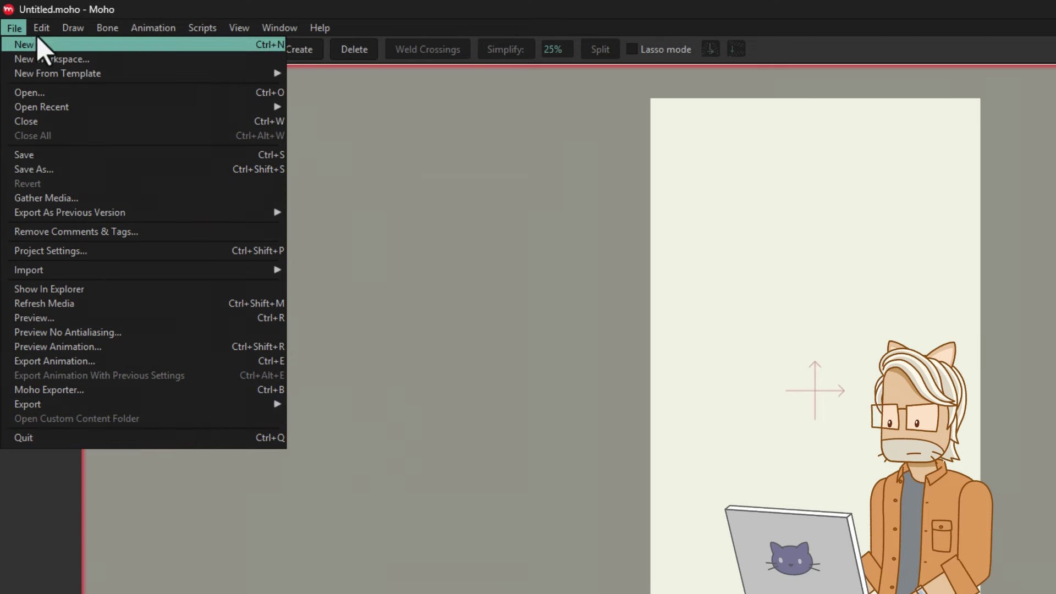
{"action": "mouse_move", "coordinate": [41, 30]}
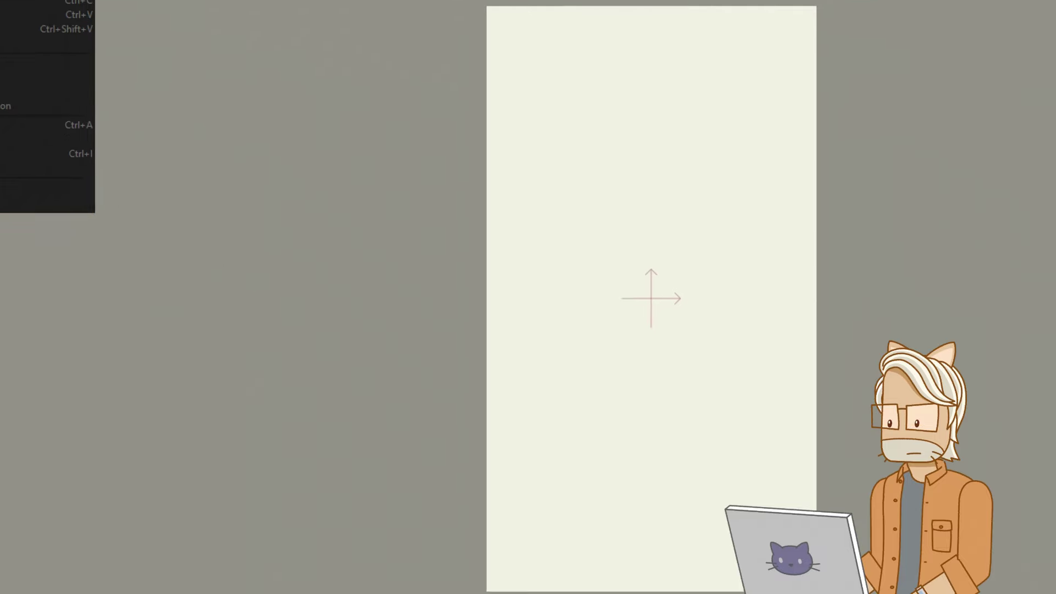
{"action": "left_click", "coordinate": [94, 292]}
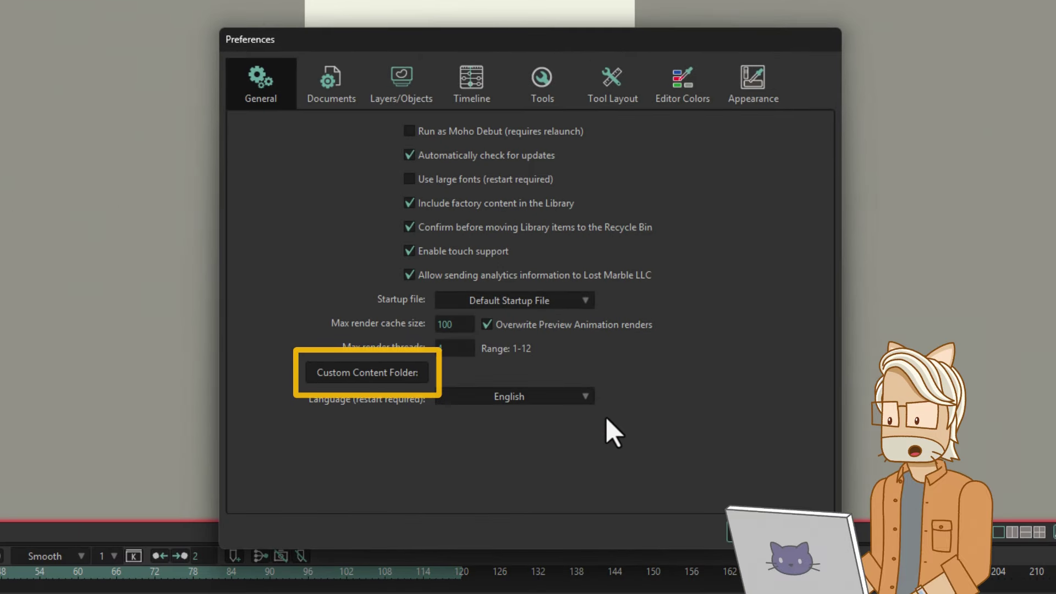
{"action": "left_click", "coordinate": [407, 374]}
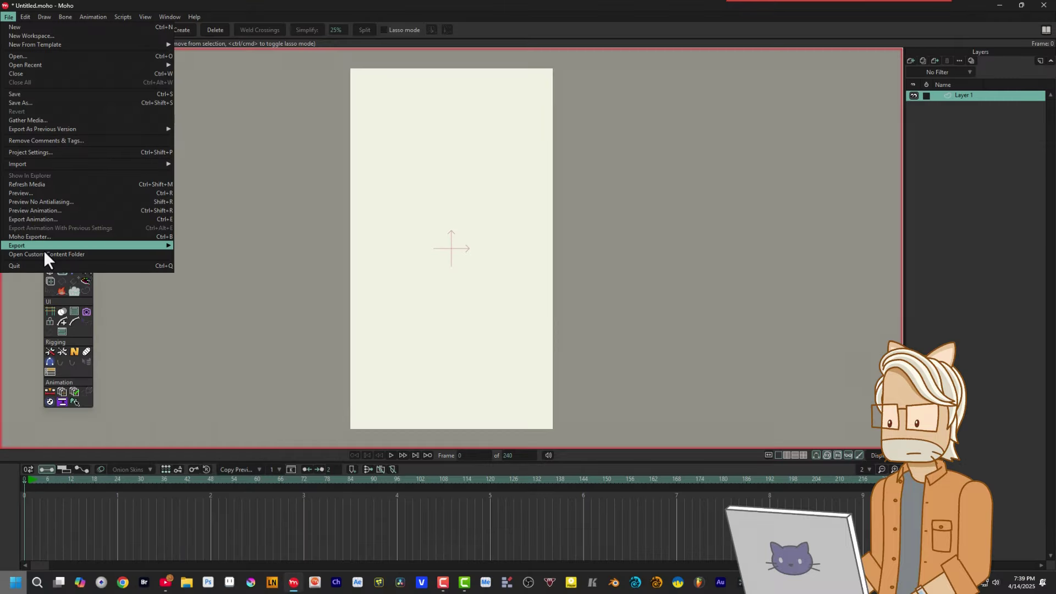
- Open the Templates folder inside the custom content folder and copy its full path
{"action": "left_click", "coordinate": [46, 252]}
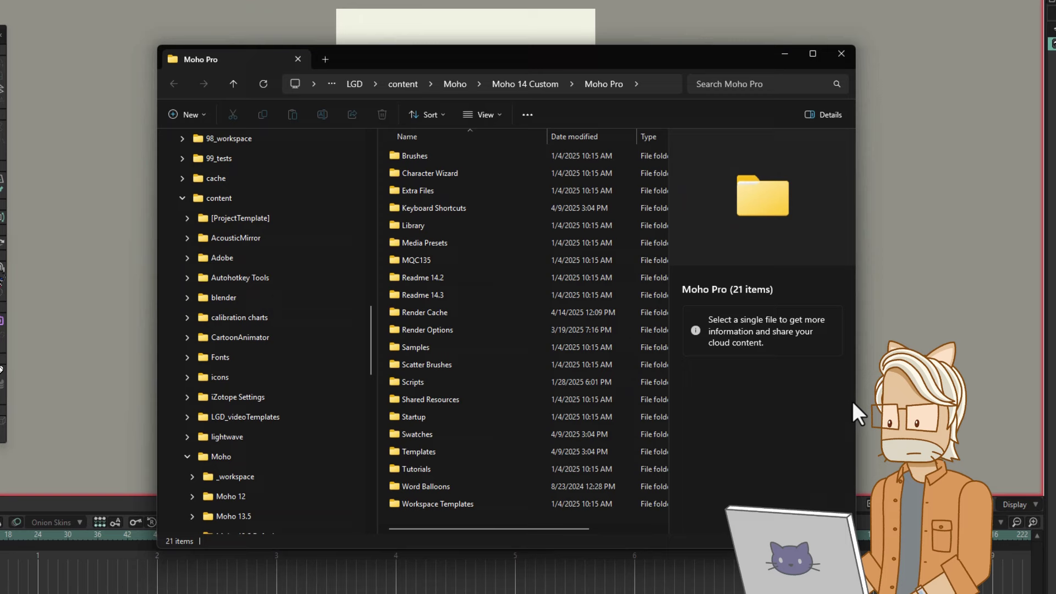
{"action": "double_click", "coordinate": [430, 452]}
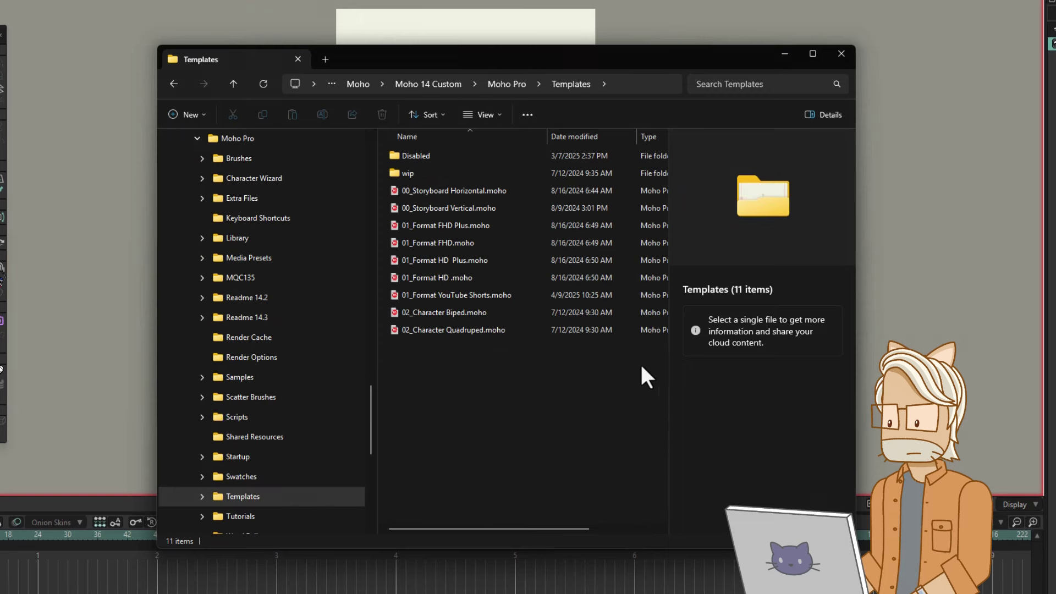
{"action": "left_click", "coordinate": [626, 82]}
{"action": "right_click", "coordinate": [621, 81]}
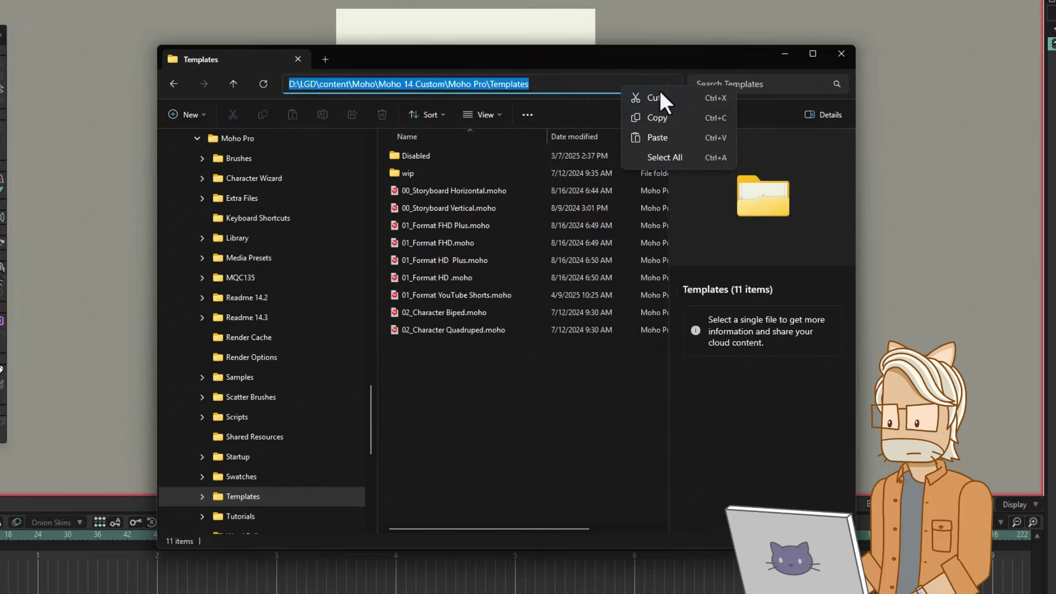
{"action": "left_click", "coordinate": [675, 117]}
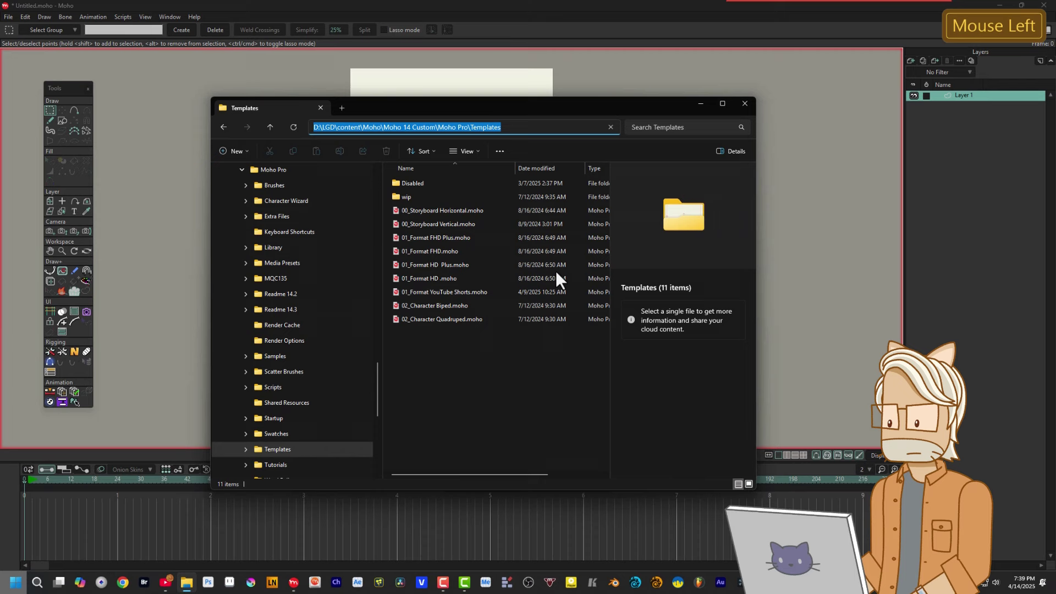
- Switch back to Moho and start saving the project, pasting the copied Templates path as the save location
{"action": "left_click", "coordinate": [294, 583]}
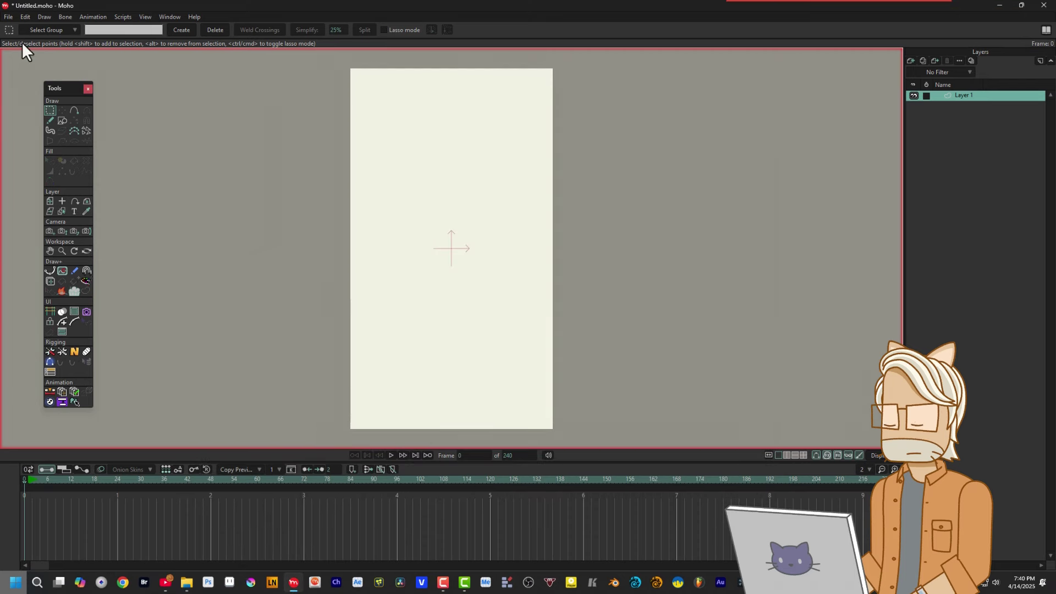
{"action": "left_click", "coordinate": [9, 16]}
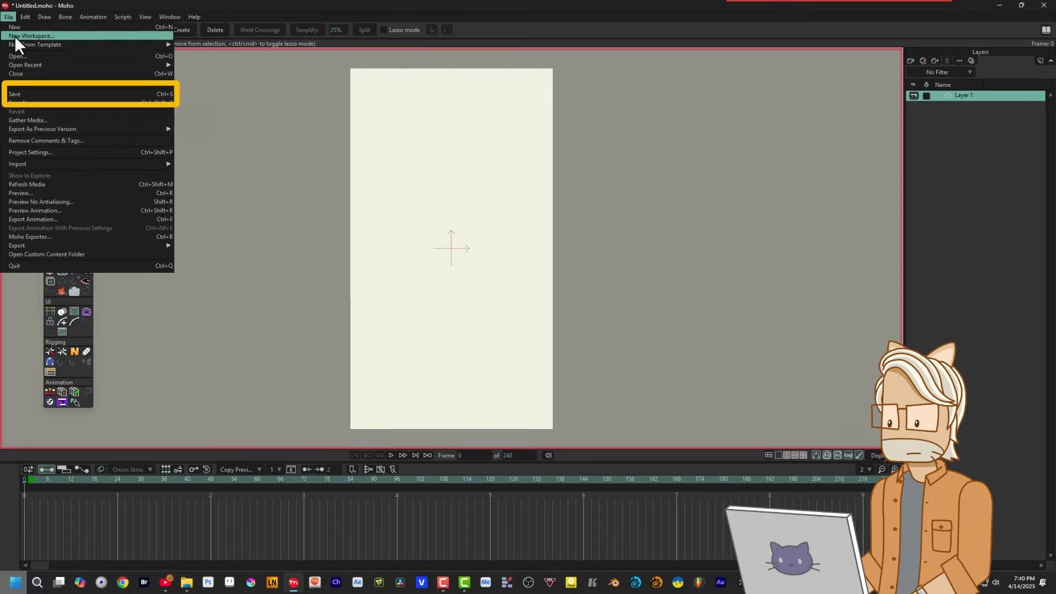
{"action": "left_click", "coordinate": [28, 92]}
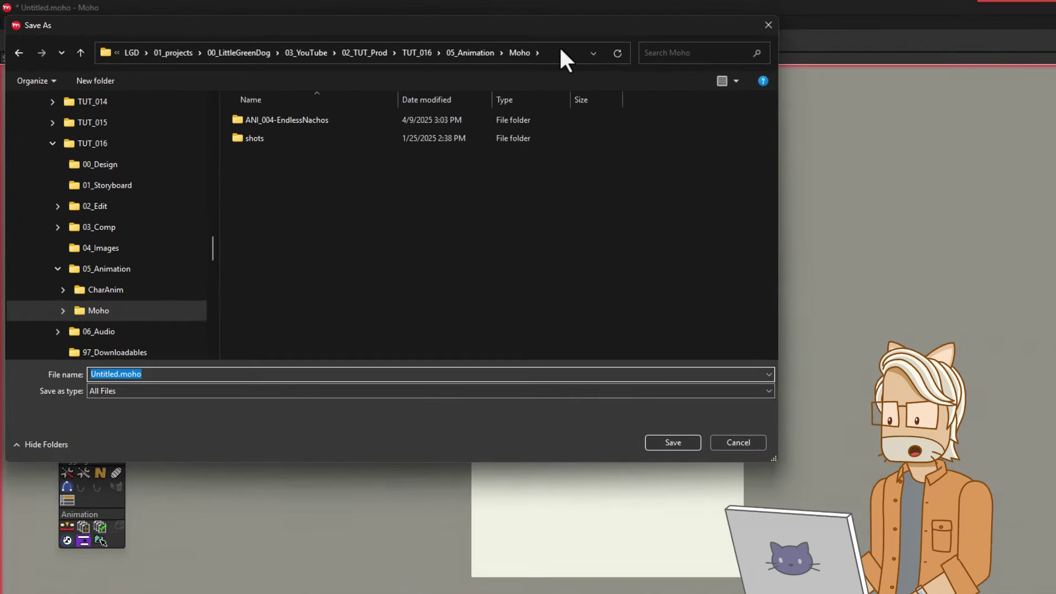
{"action": "left_click", "coordinate": [416, 38]}
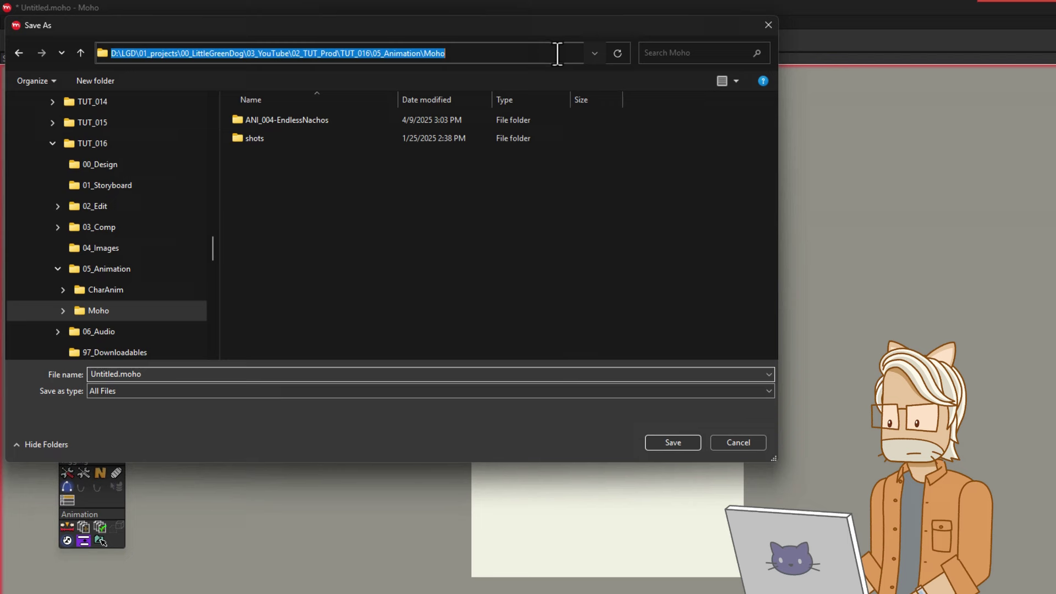
{"action": "right_click", "coordinate": [552, 53]}
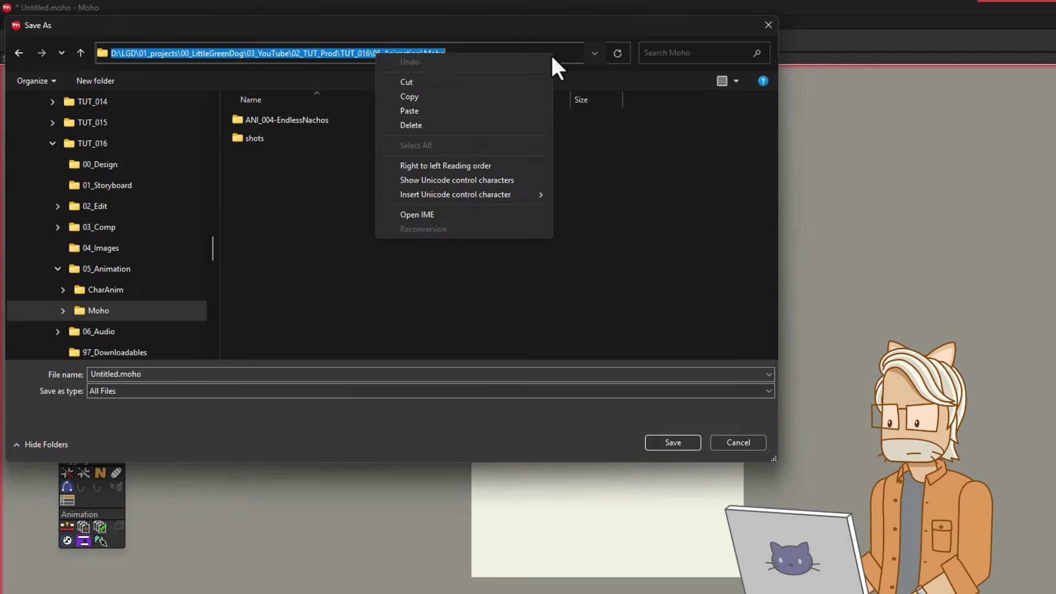
{"action": "left_click", "coordinate": [527, 109]}
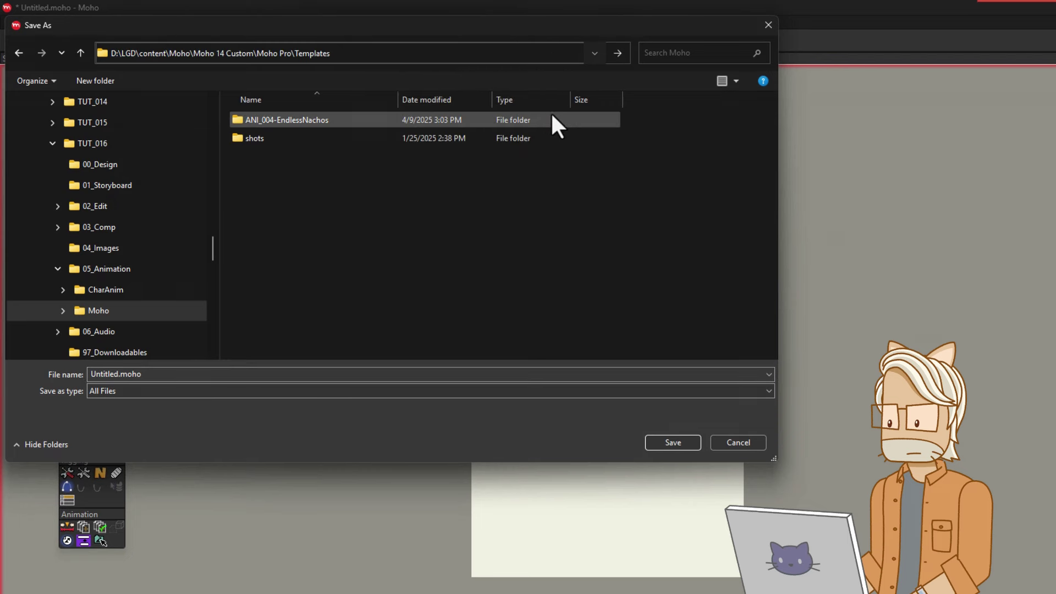
{"action": "key", "text": "Return"}
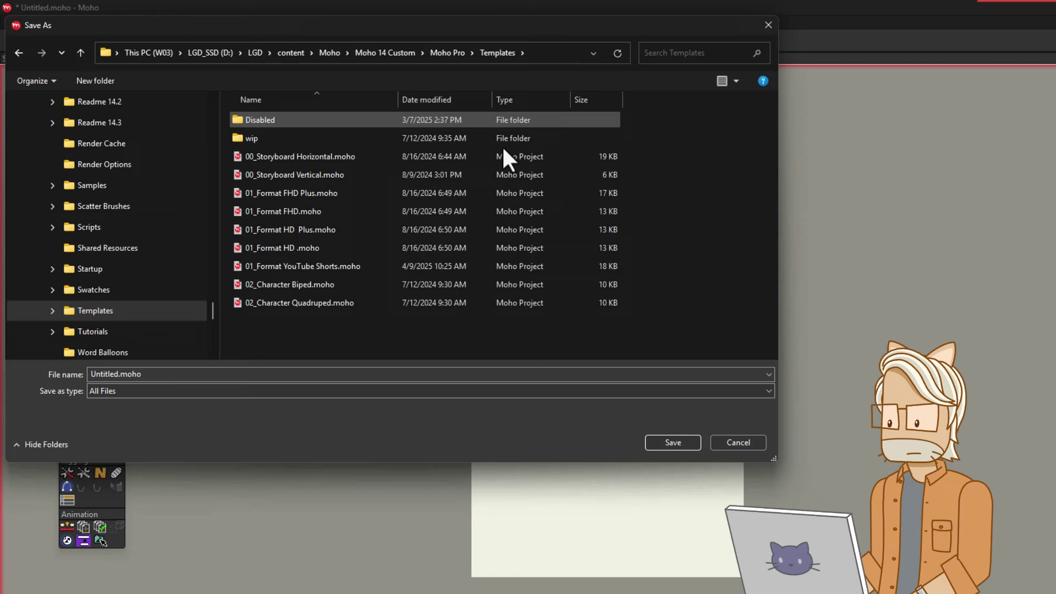
- Name the file "YouTube Shorts Format" and save it in the Templates folder
{"action": "double_click", "coordinate": [166, 378]}
{"action": "key", "text": "BackSpace"}
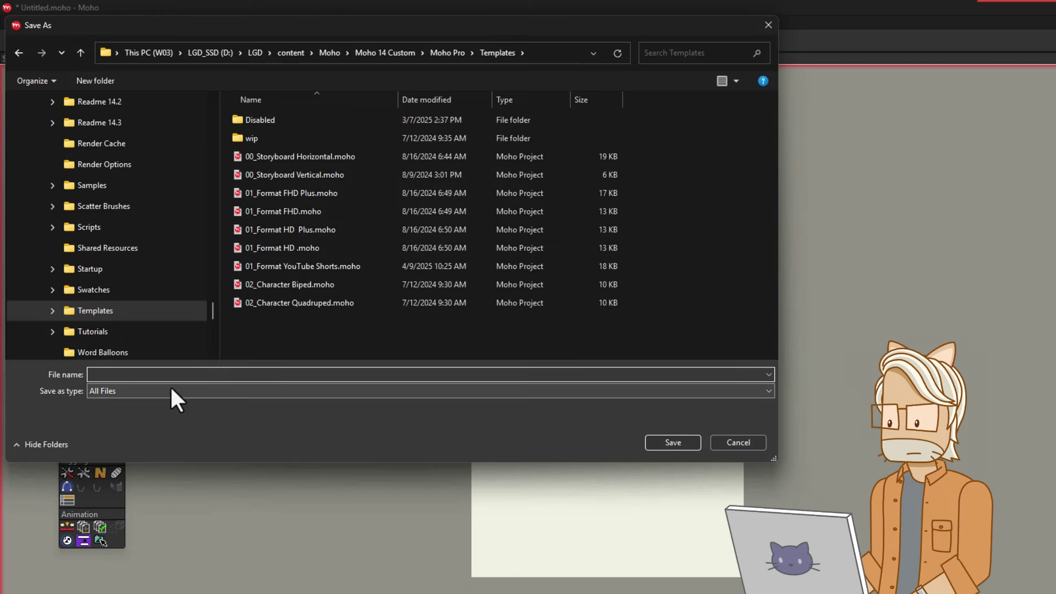
{"action": "type", "text": "YouTube "}
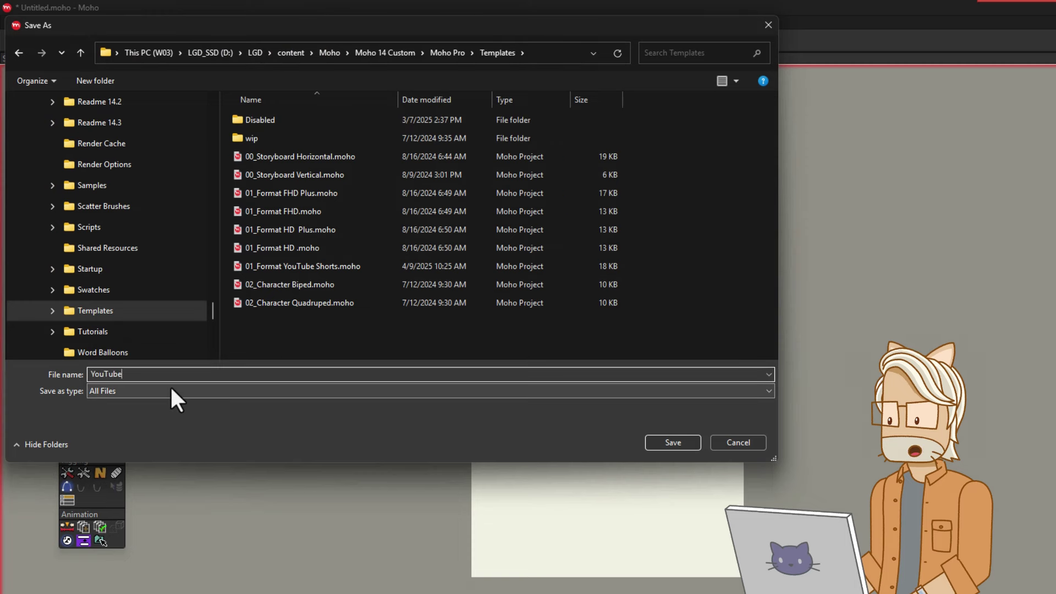
{"action": "type", "text": "Shorts Format"}
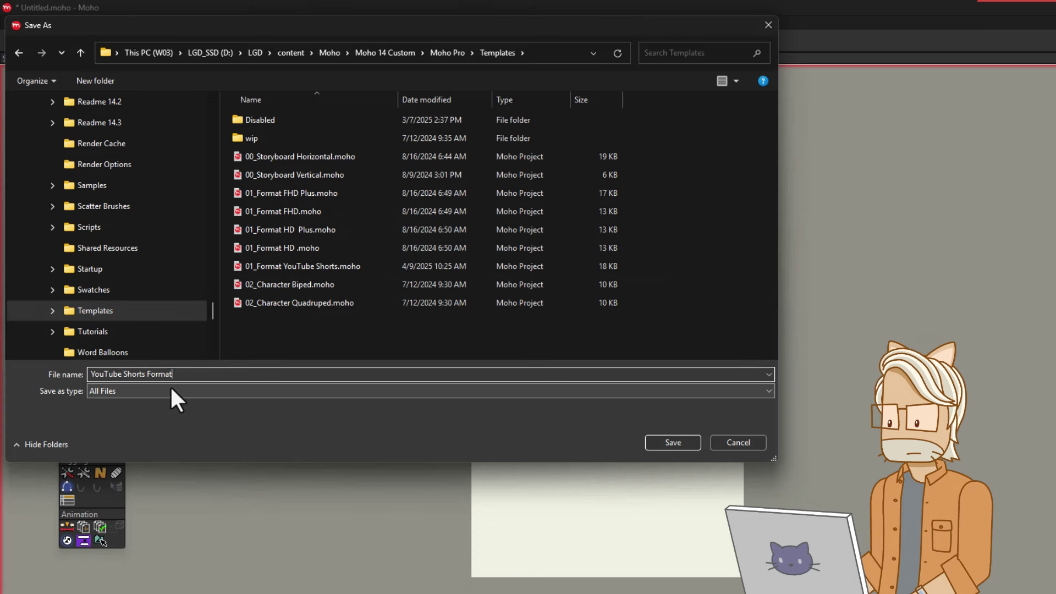
{"action": "key", "text": "Return"}
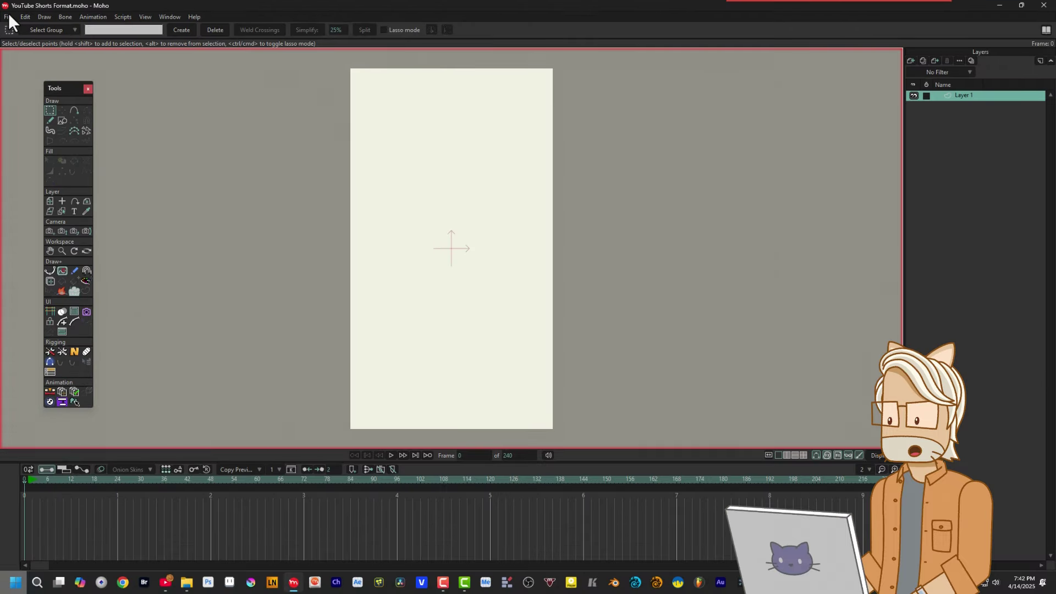
- Close the YouTube Shorts Format project
{"action": "left_click", "coordinate": [9, 17]}
{"action": "left_click", "coordinate": [45, 266]}
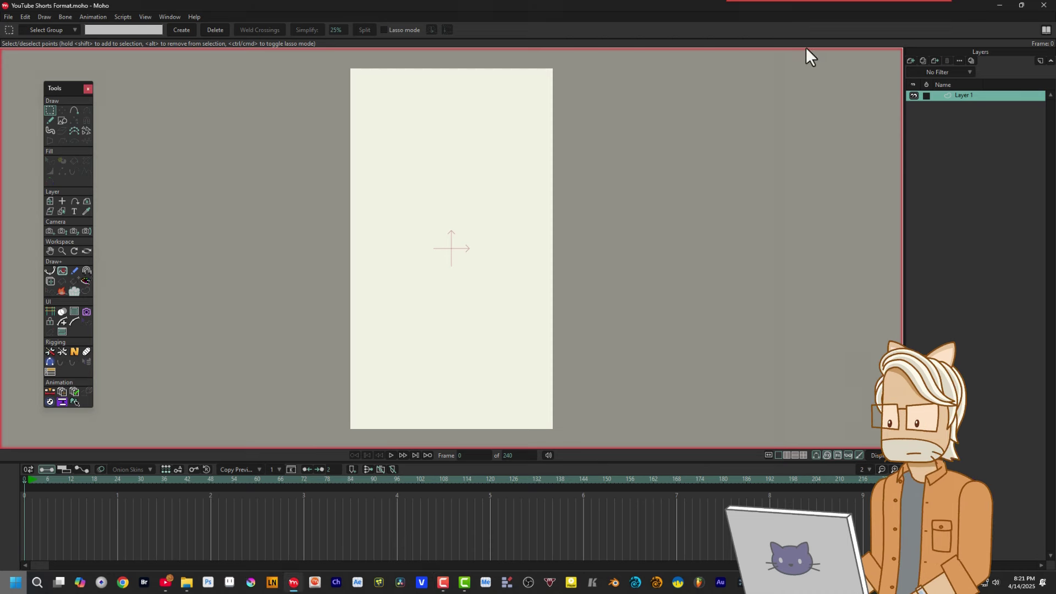
{"action": "left_click", "coordinate": [8, 17]}
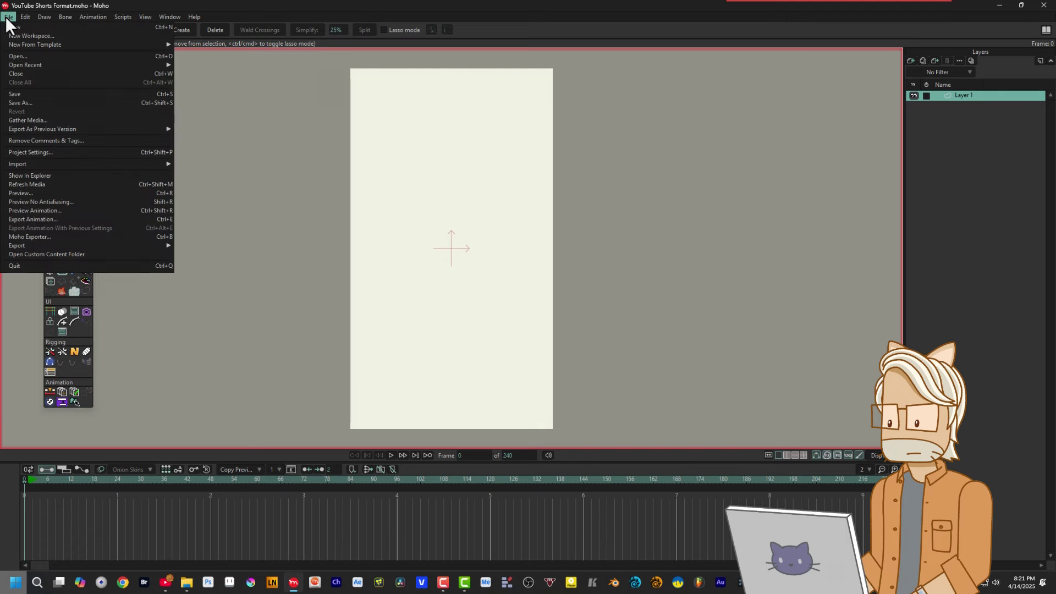
{"action": "left_click", "coordinate": [21, 73]}
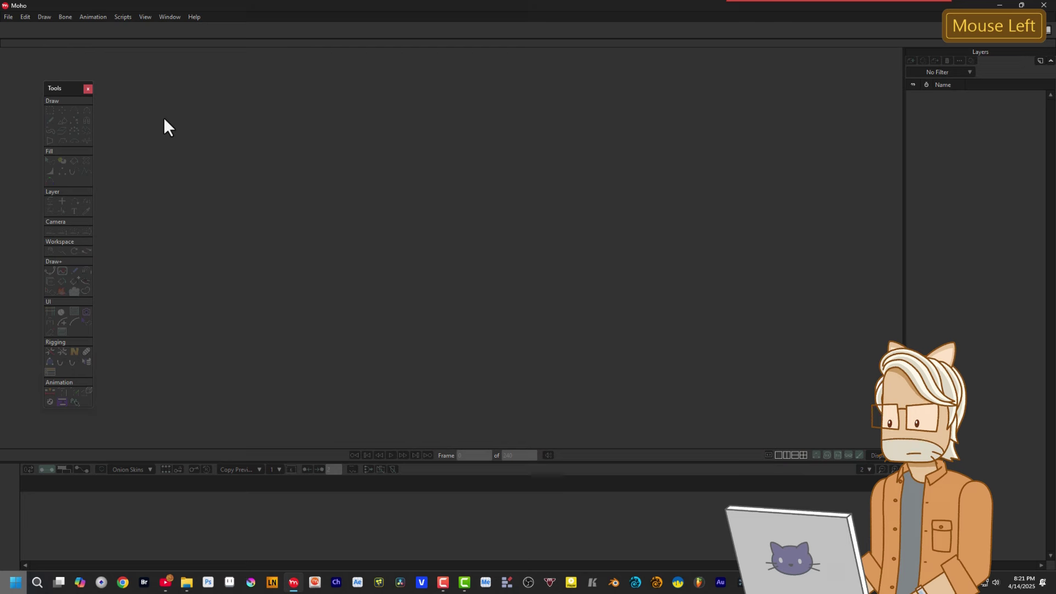
- Create a new project from the YouTube Shorts Format template
{"action": "left_click", "coordinate": [7, 16]}
{"action": "mouse_move", "coordinate": [60, 44]}
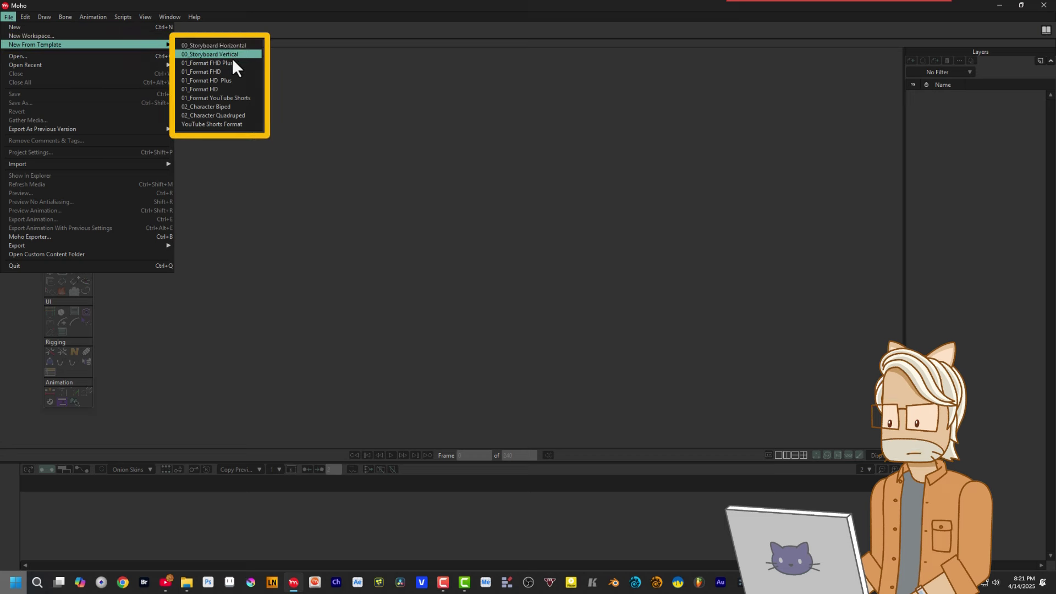
{"action": "left_click", "coordinate": [248, 122]}
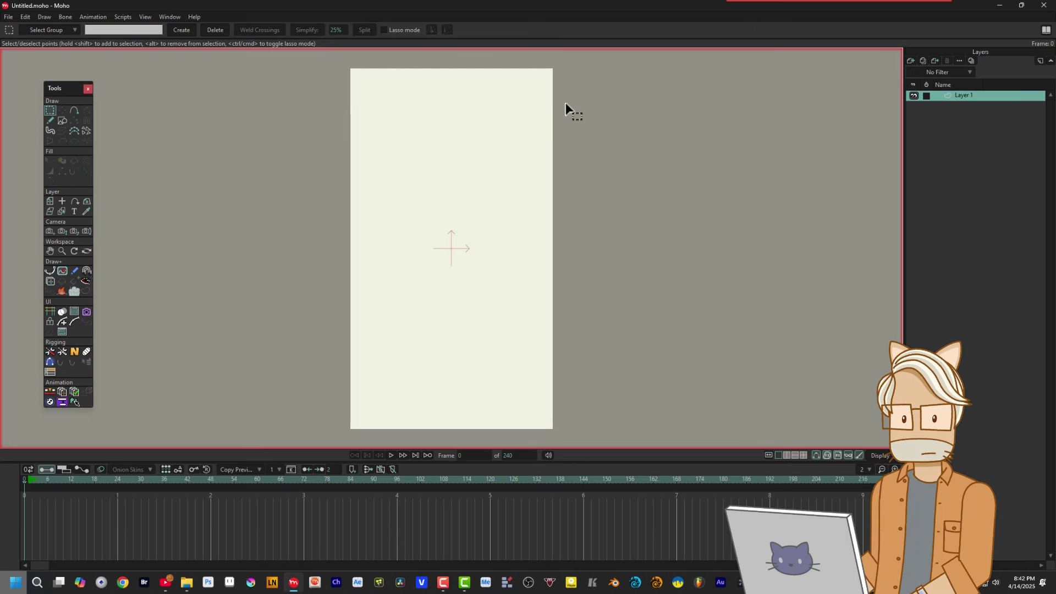
- Switch to the Templates folder in File Explorer and delete the YouTube Shorts Format.moho template file
{"action": "left_click", "coordinate": [999, 7]}
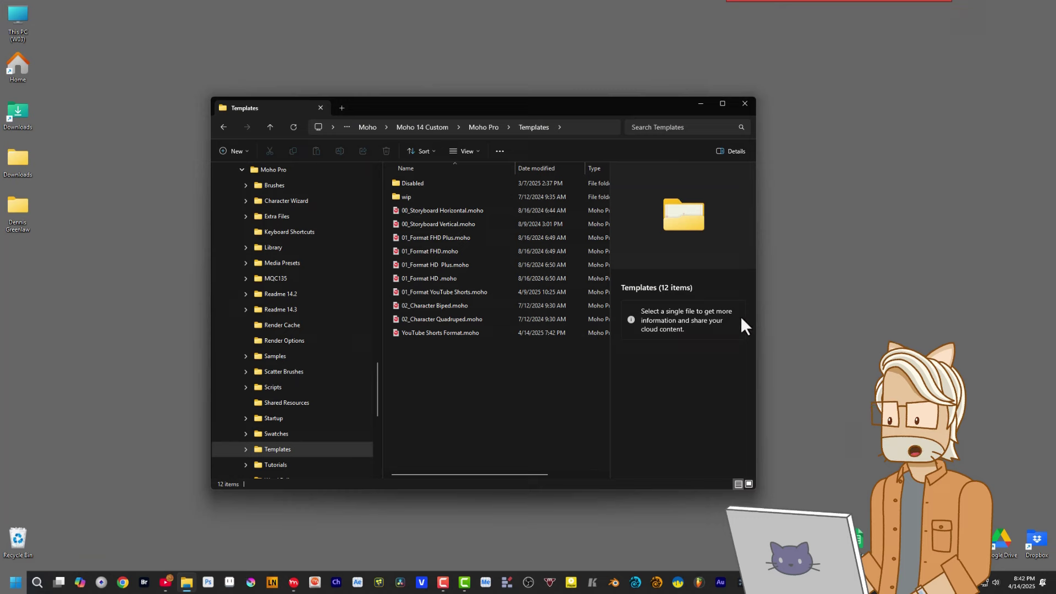
{"action": "left_click", "coordinate": [462, 336]}
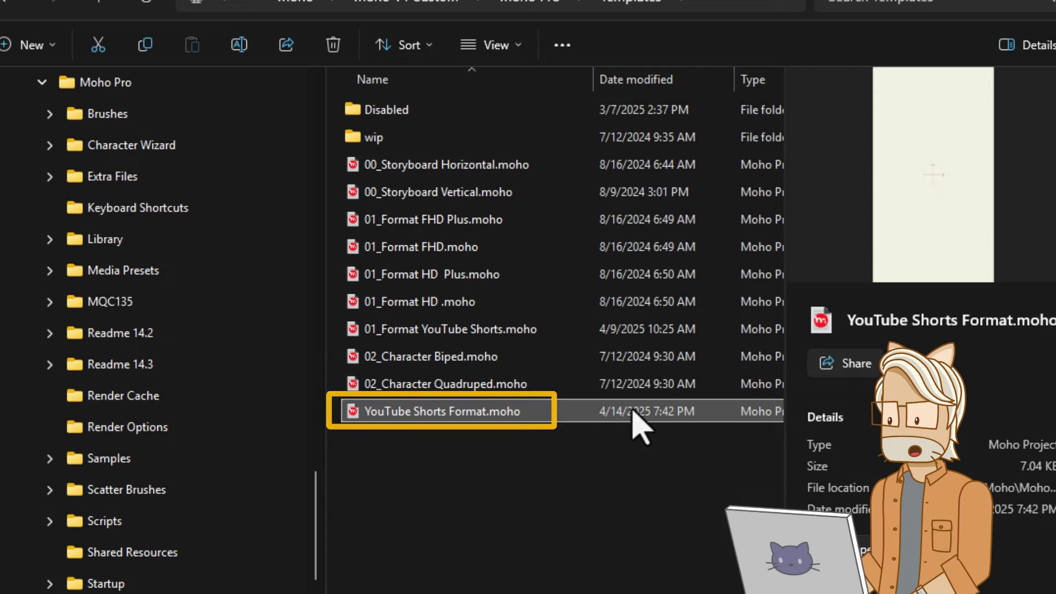
{"action": "key", "text": "Delete"}
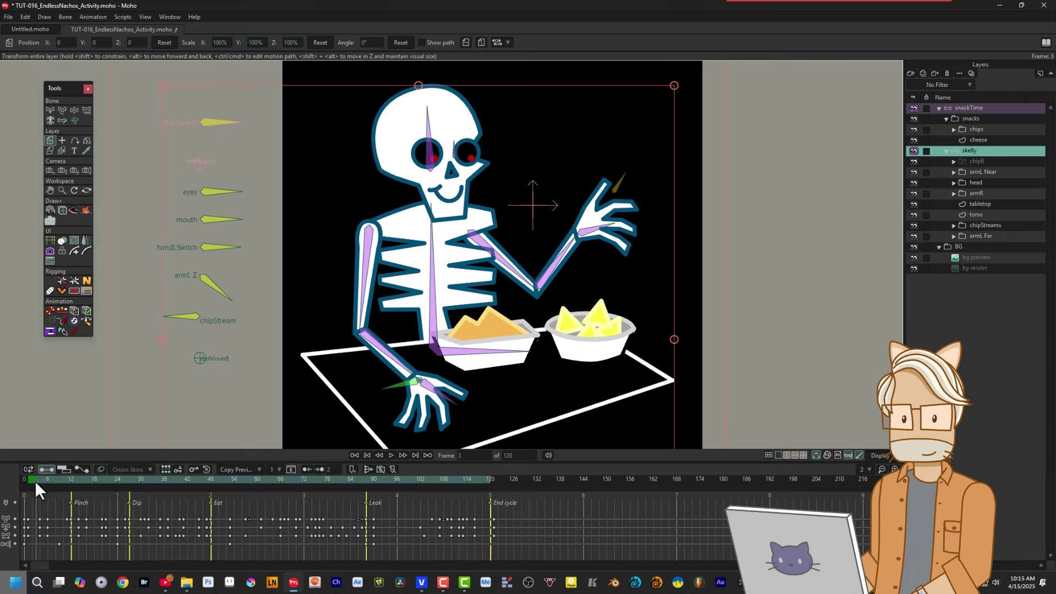
- Scrub the skeleton snack animation from frame 3 to frame 54
{"action": "left_click_drag", "start_coordinate": [35, 480], "coordinate": [235, 482]}
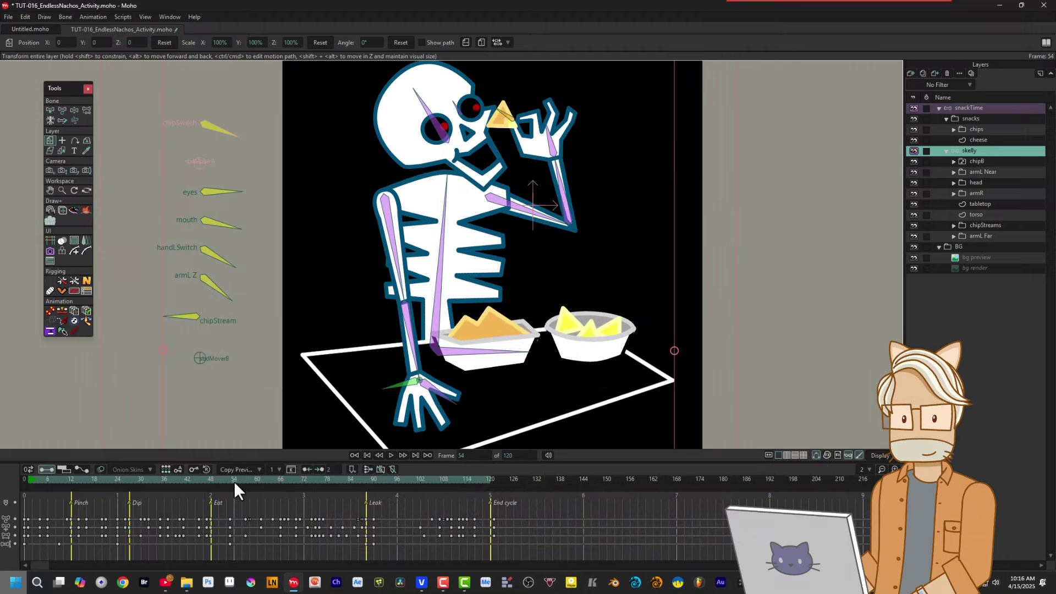